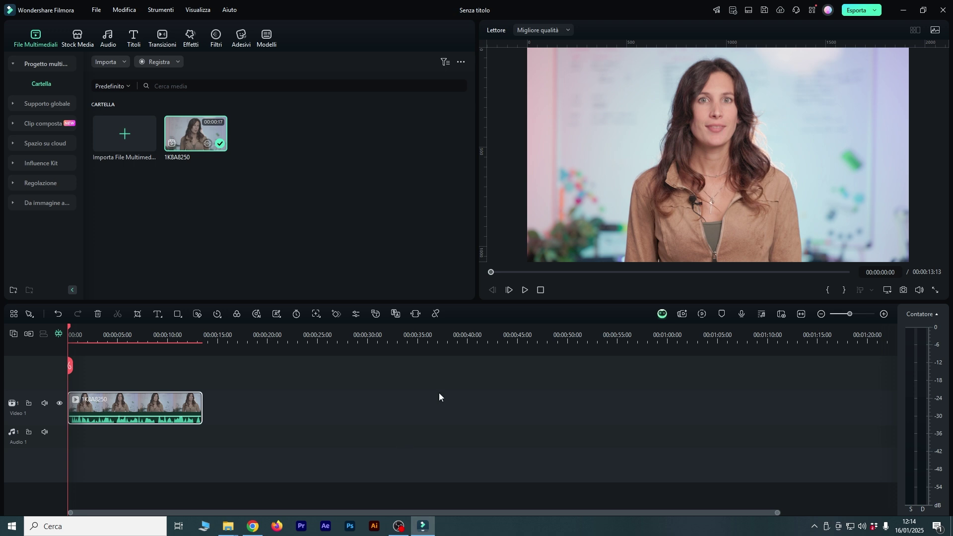
Play the 1K8A8250 clip from the beginning to hear the original audio, and return the playhead to the start.
scroll(439, 393, up, 1)
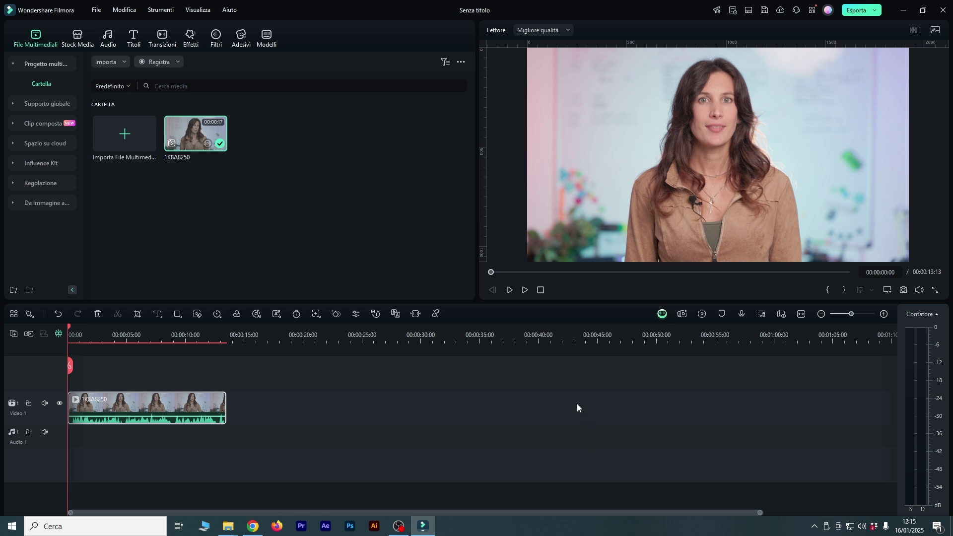
click(329, 332)
drag(329, 326, 70, 331)
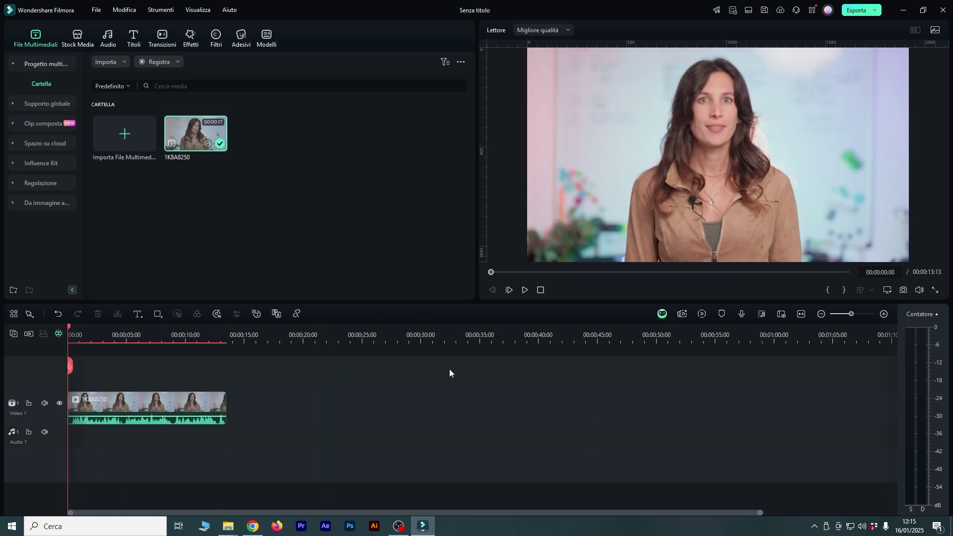
drag(761, 513, 676, 532)
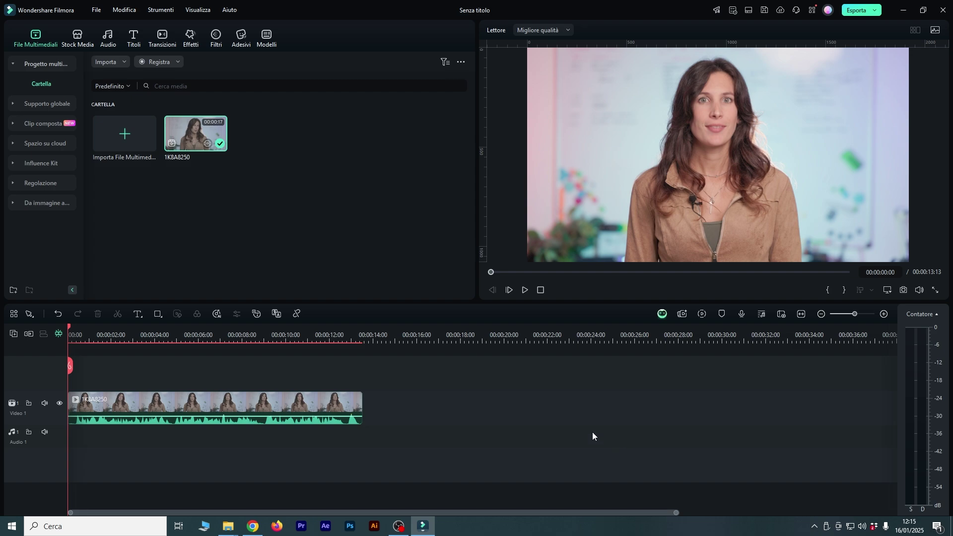
key(space)
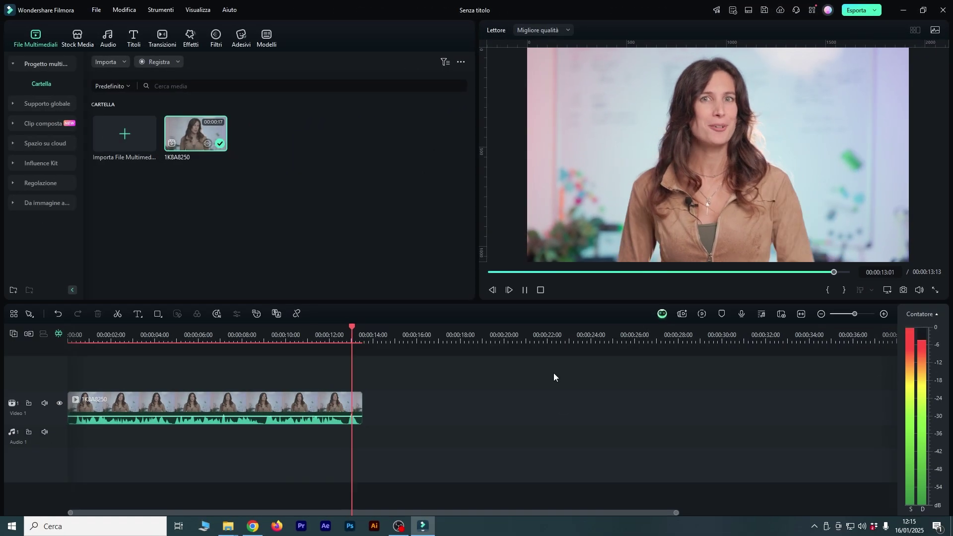
click(223, 335)
key(Home)
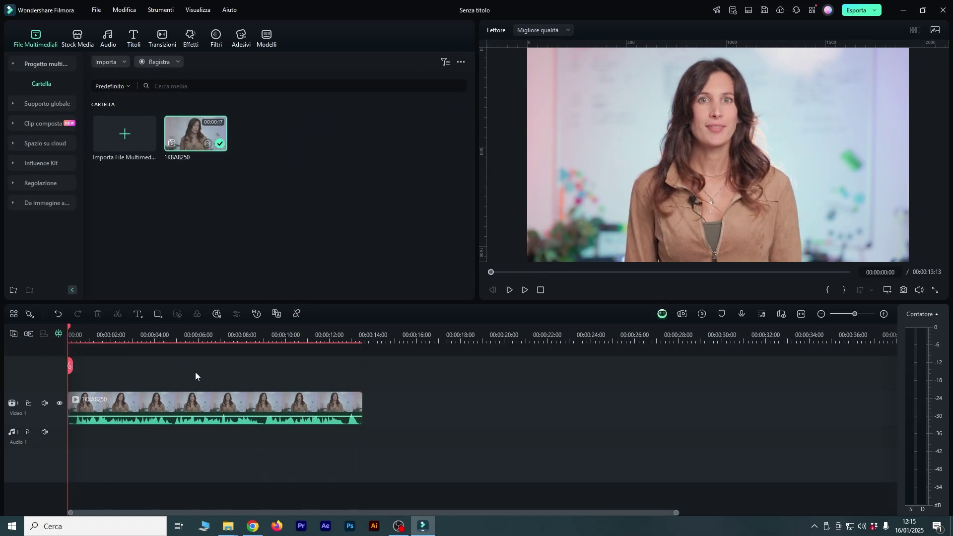
Open the Traduttore IA for the 1K8A8250 clip and choose the translation type Tradurre voce e sottotitoli.
click(205, 404)
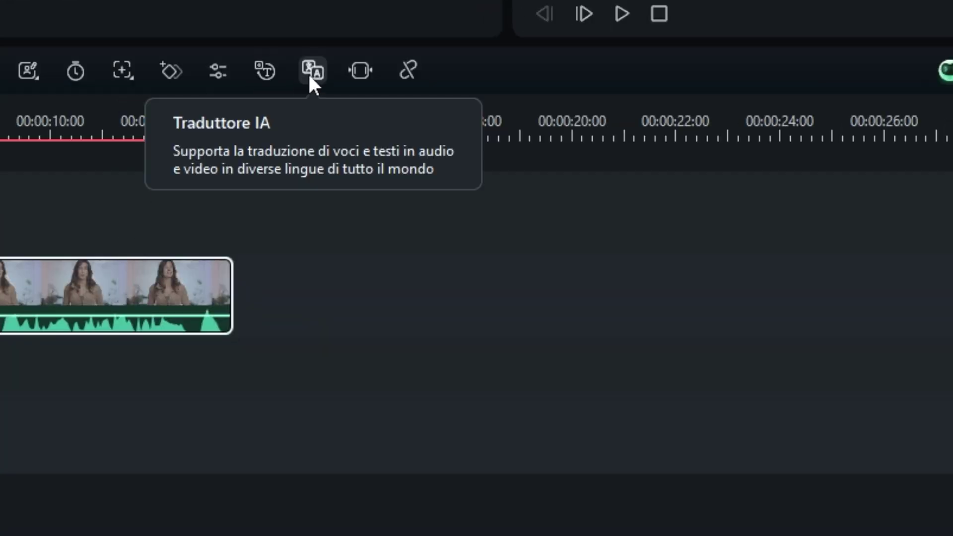
click(312, 72)
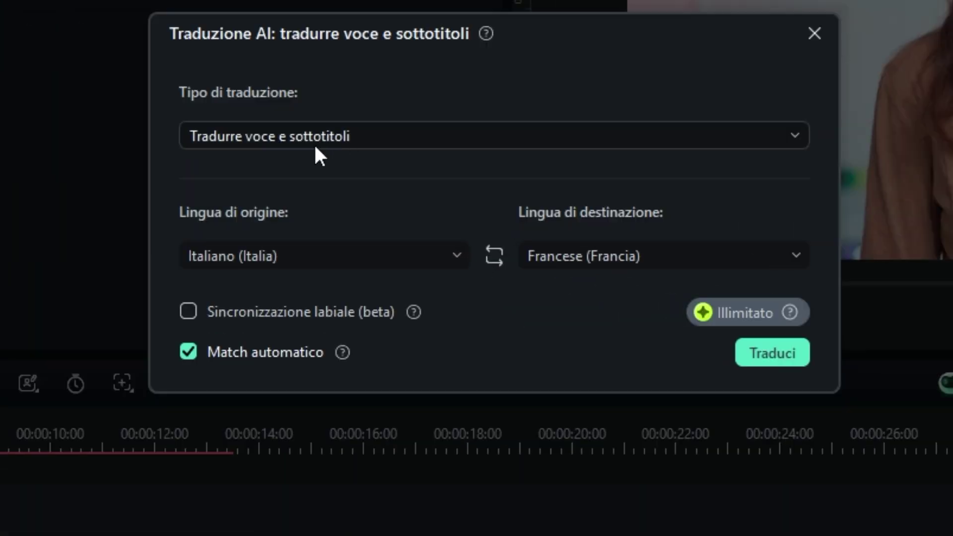
click(381, 208)
click(278, 135)
click(206, 131)
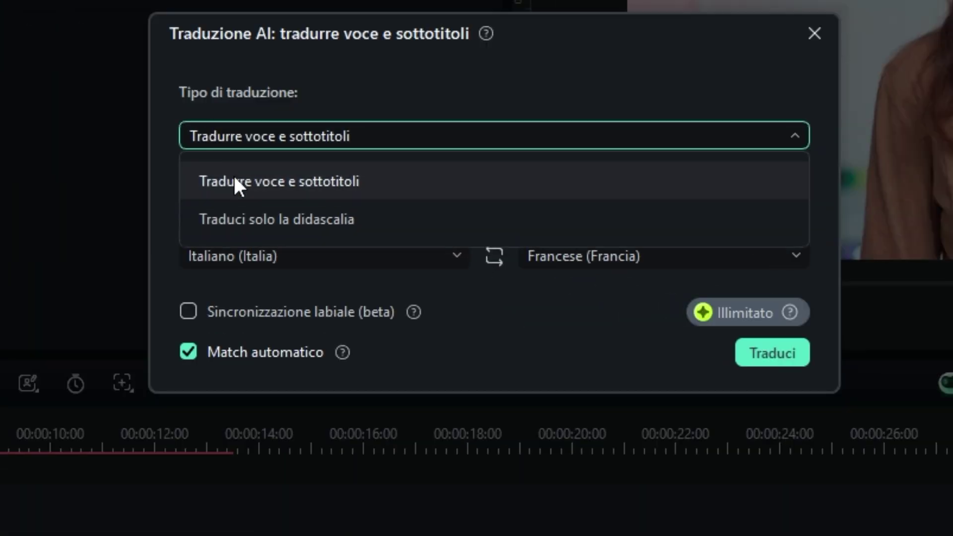
click(267, 191)
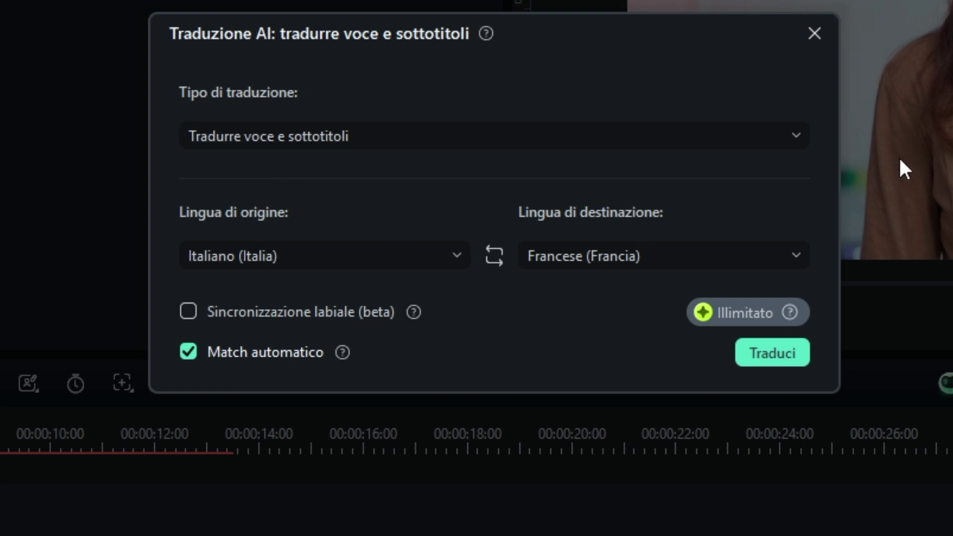
Translate the clip from Italiano (Italia) to Inglese (US) with Sincronizzazione labiale (beta) and Match automatico enabled.
click(358, 257)
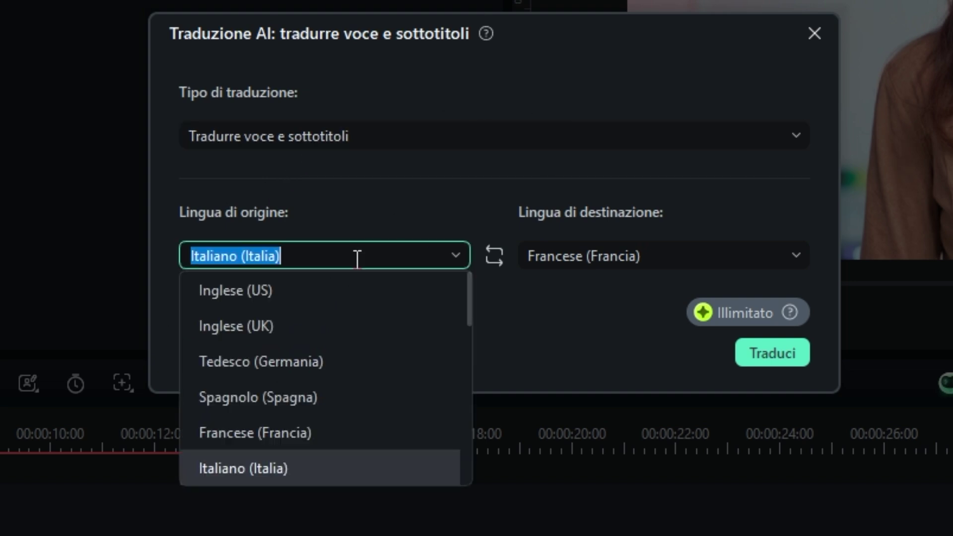
click(298, 464)
click(654, 259)
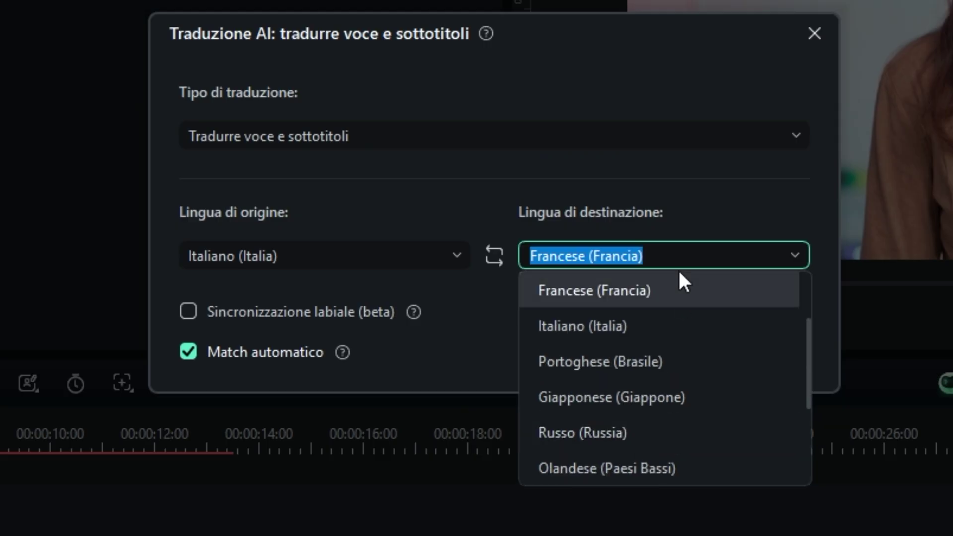
scroll(708, 368, down, 1)
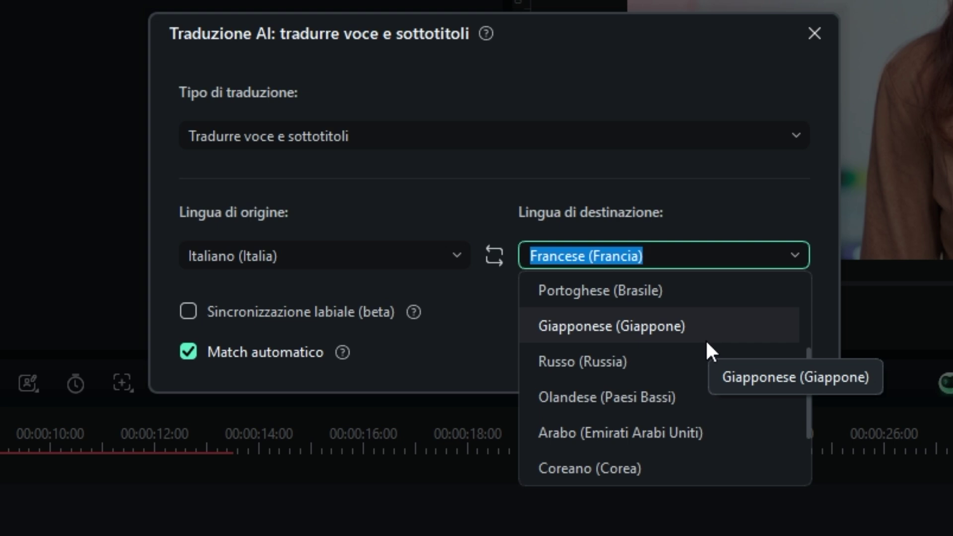
scroll(700, 383, down, 1)
scroll(700, 384, up, 3)
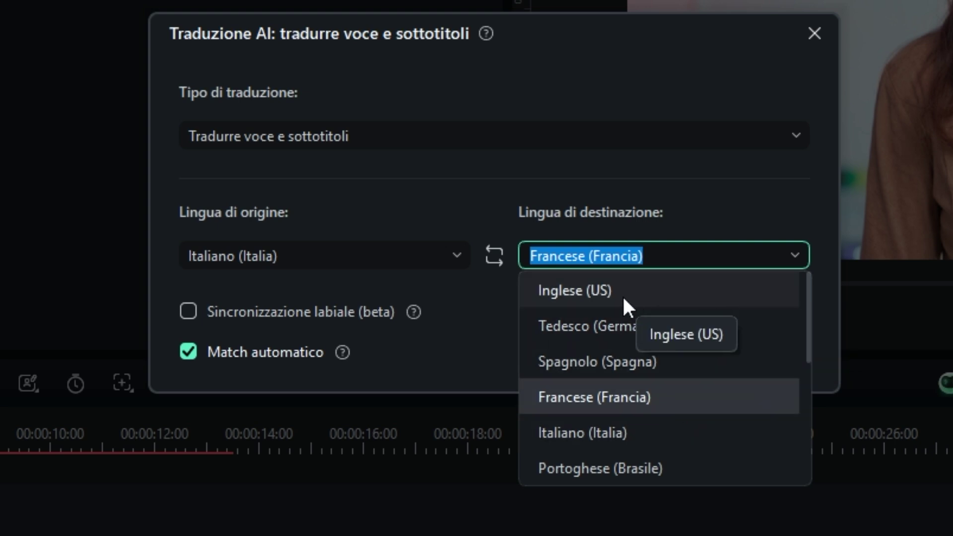
click(591, 296)
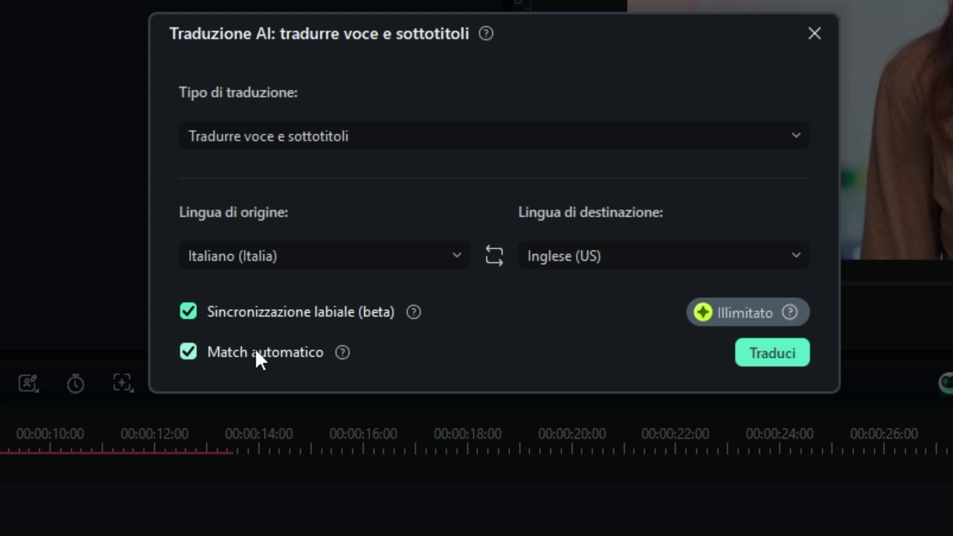
mouse_move(785, 316)
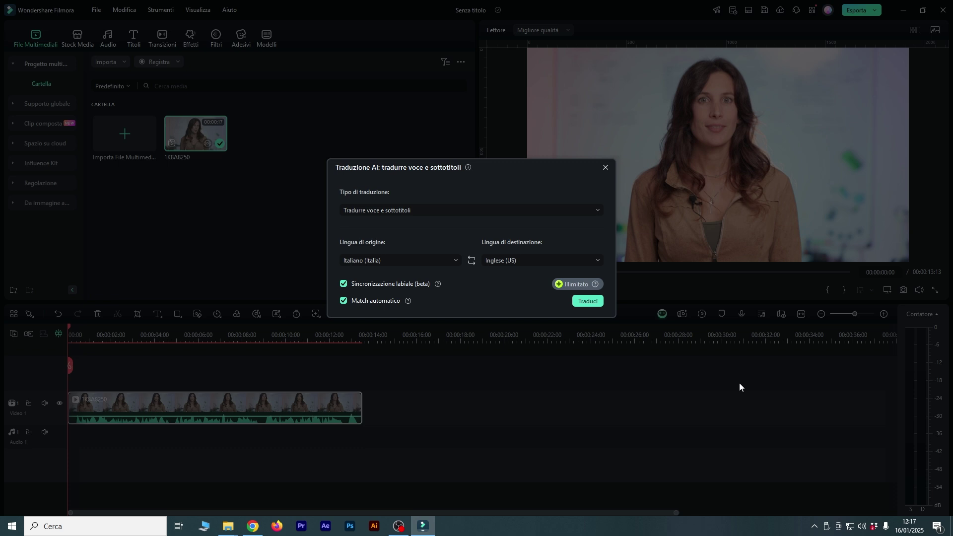
click(588, 301)
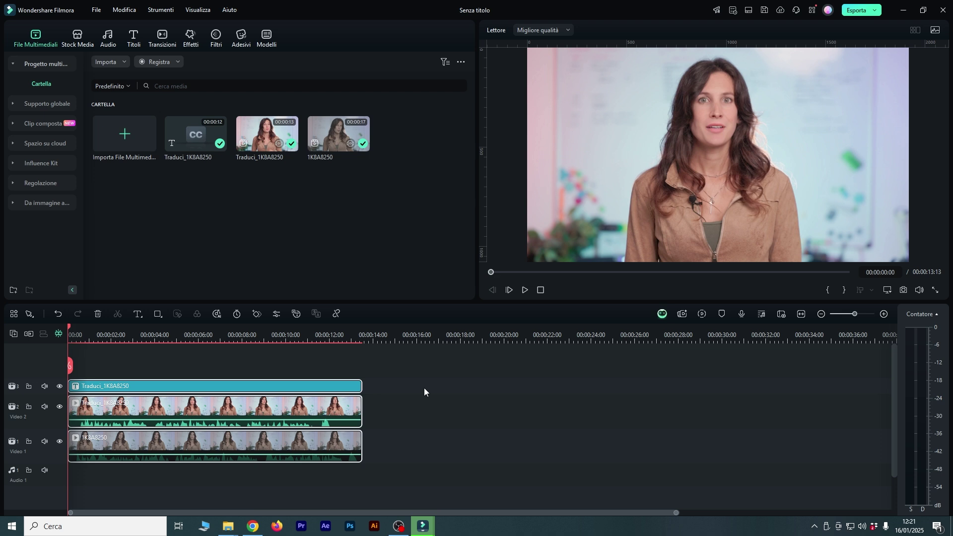
Examine the translated subtitle clip, the translated video and the original clip stacked on the timeline.
drag(676, 513, 449, 513)
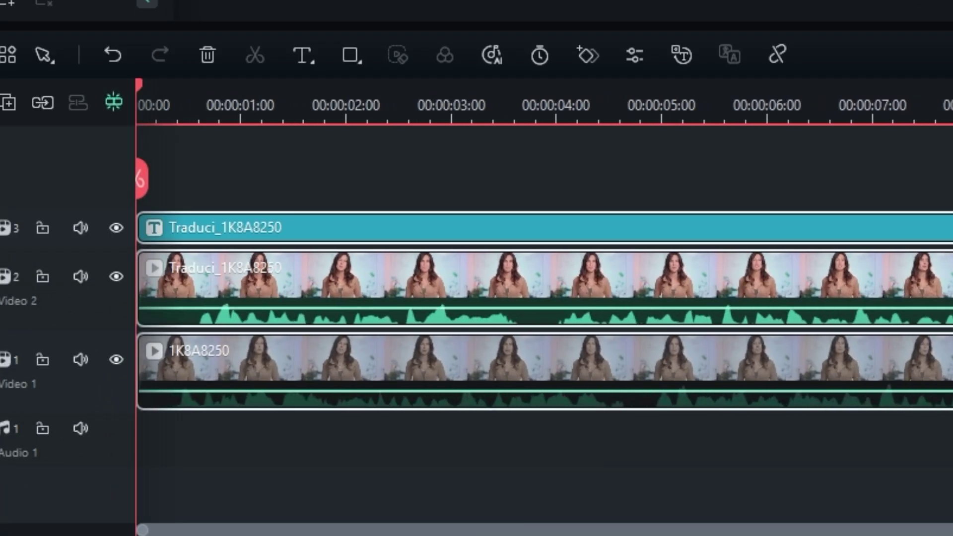
click(482, 195)
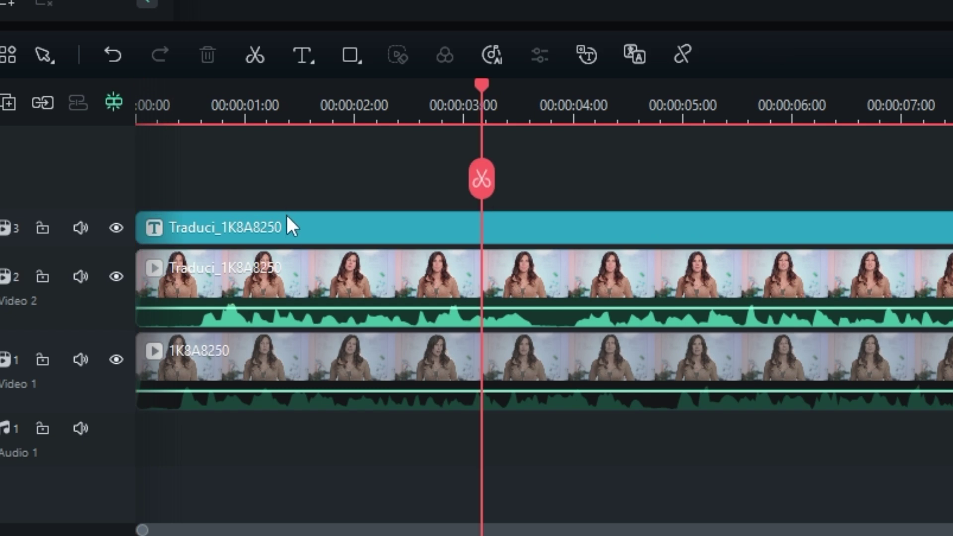
click(342, 91)
drag(341, 88, 103, 202)
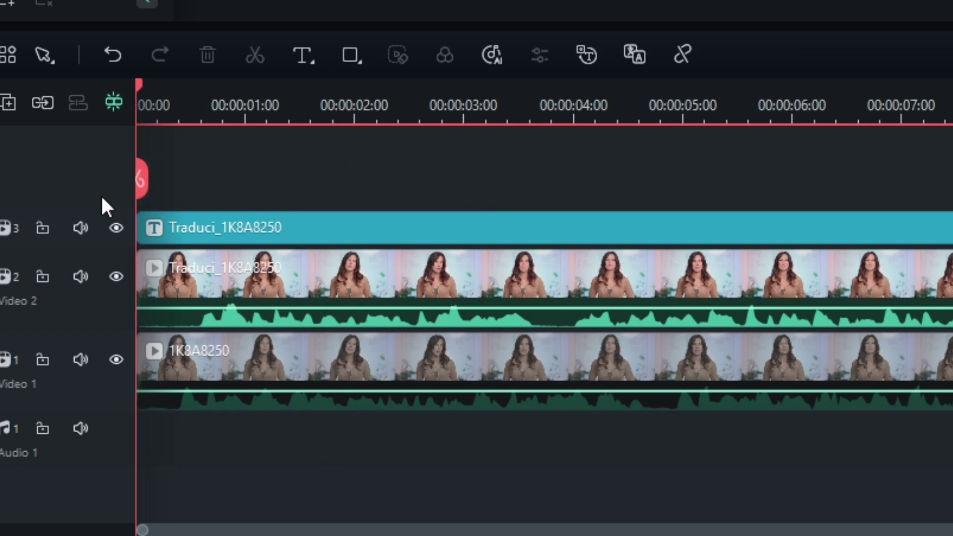
click(360, 358)
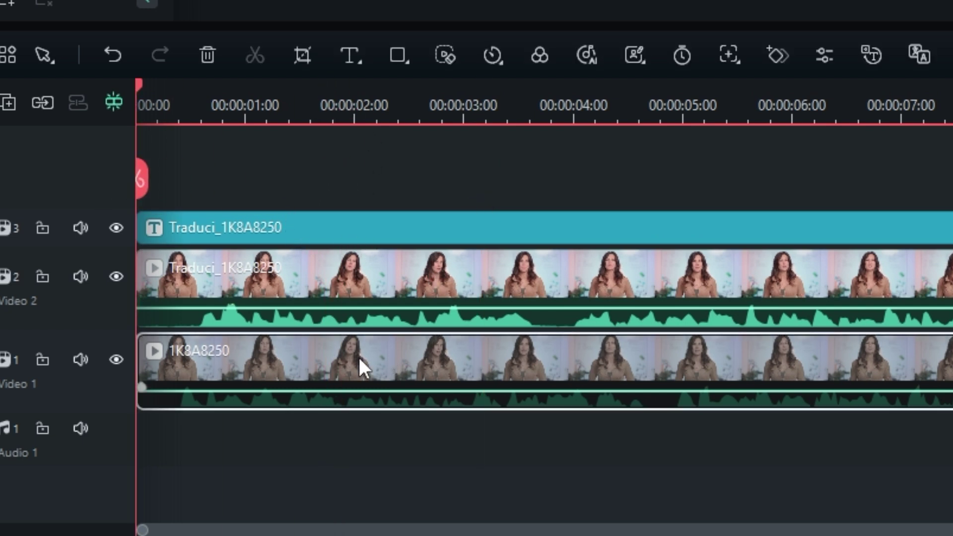
click(317, 298)
click(317, 347)
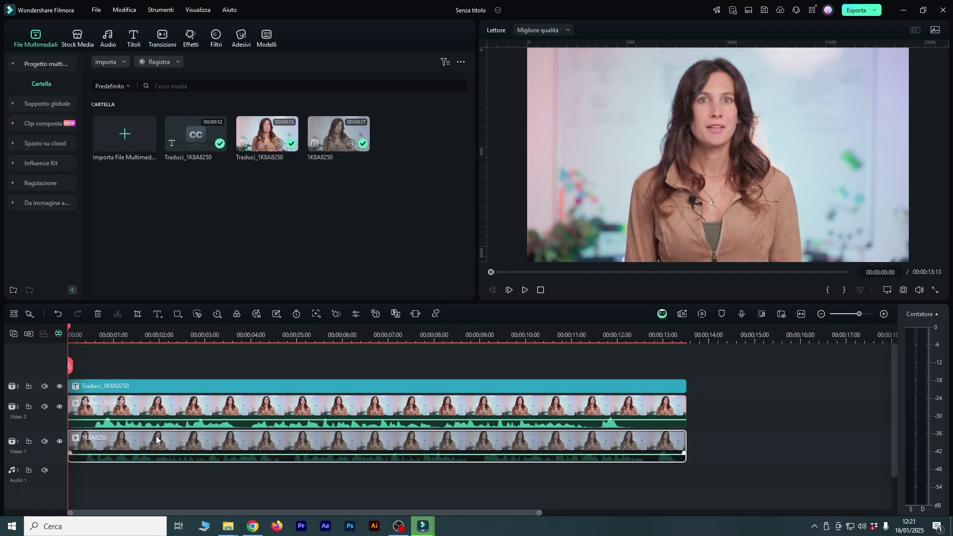
Play the translated video and scrub through its first four seconds to review the lip sync and English subtitles.
click(149, 410)
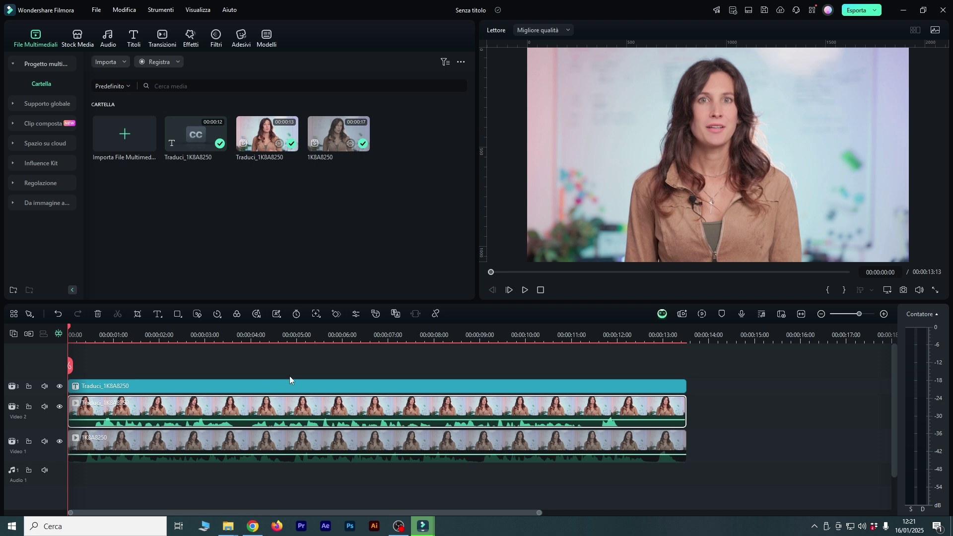
key(space)
click(106, 334)
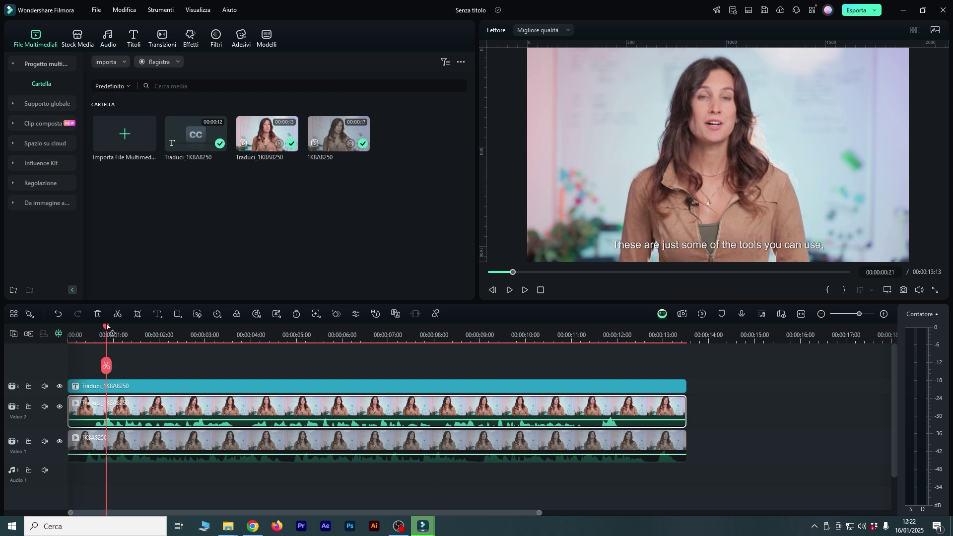
drag(114, 327, 79, 482)
key(Left)
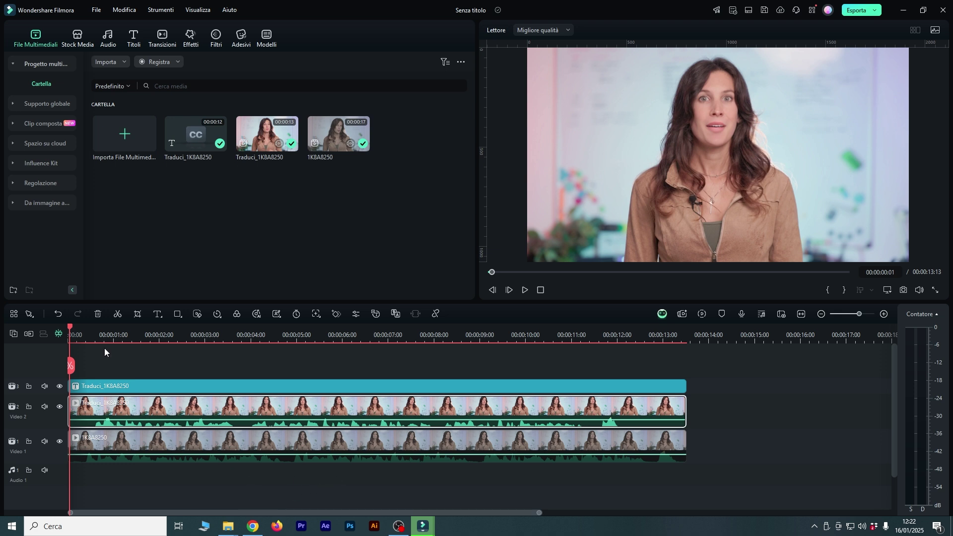
mouse_move(97, 339)
mouse_down()
mouse_move(77, 339)
mouse_move(87, 347)
mouse_up()
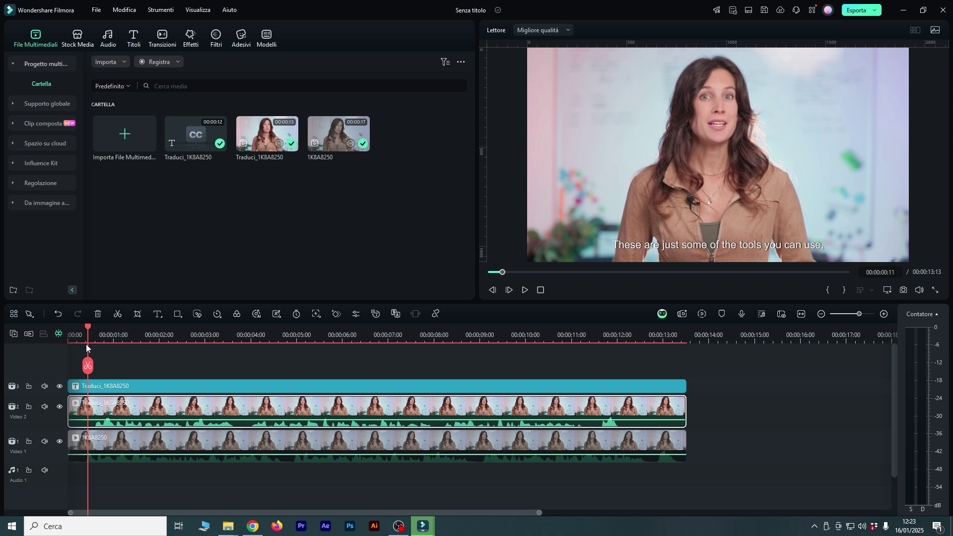
drag(281, 336, 205, 368)
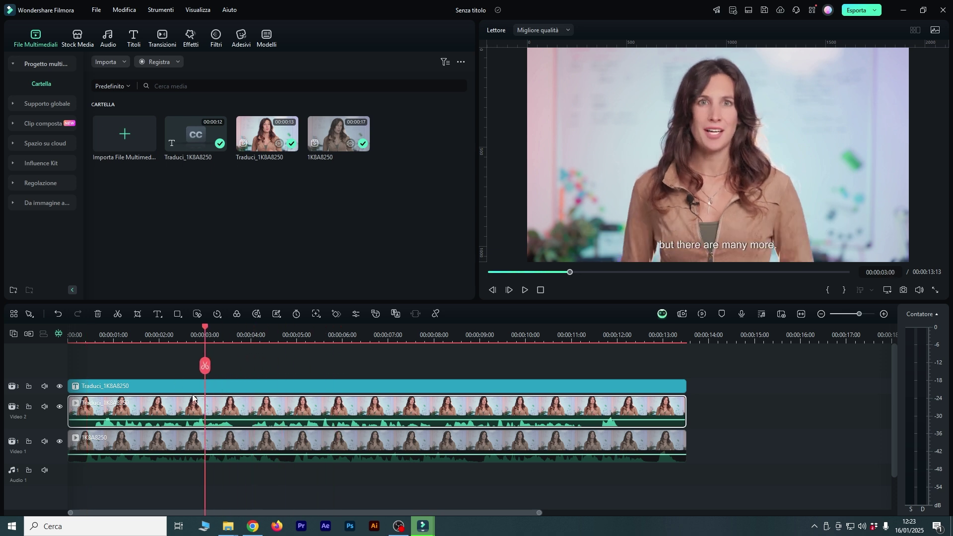
click(249, 335)
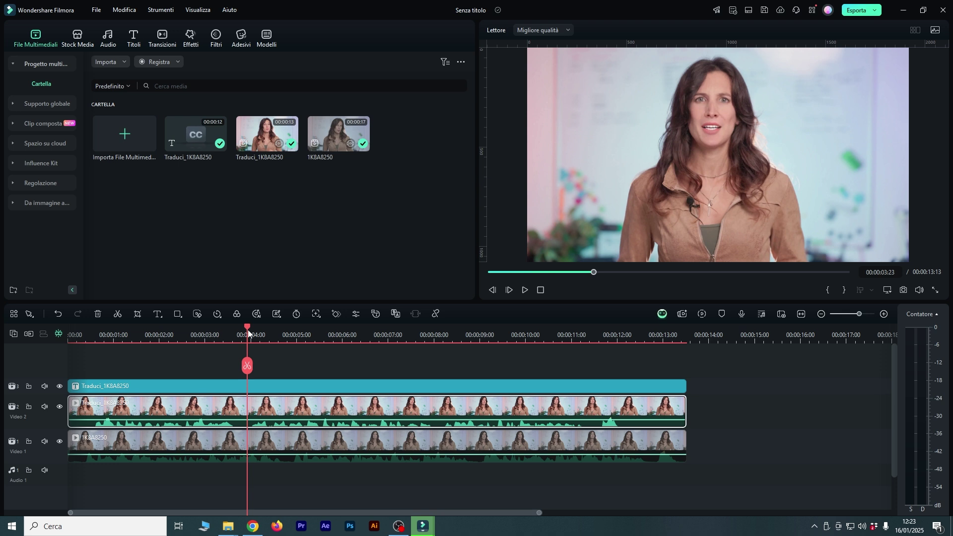
Compare the first frame of the translated and original videos by hiding the Video 2 track and showing it again.
key(Home)
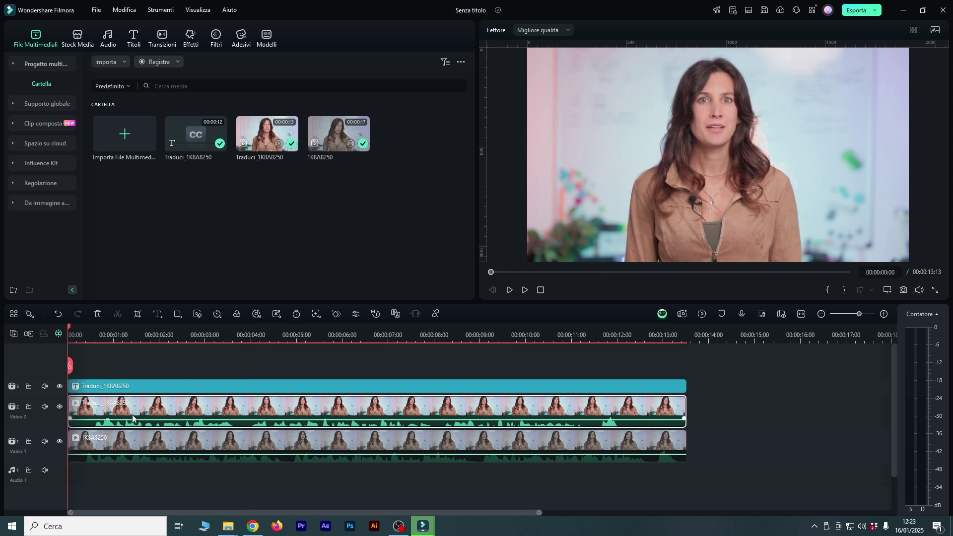
click(59, 407)
click(60, 408)
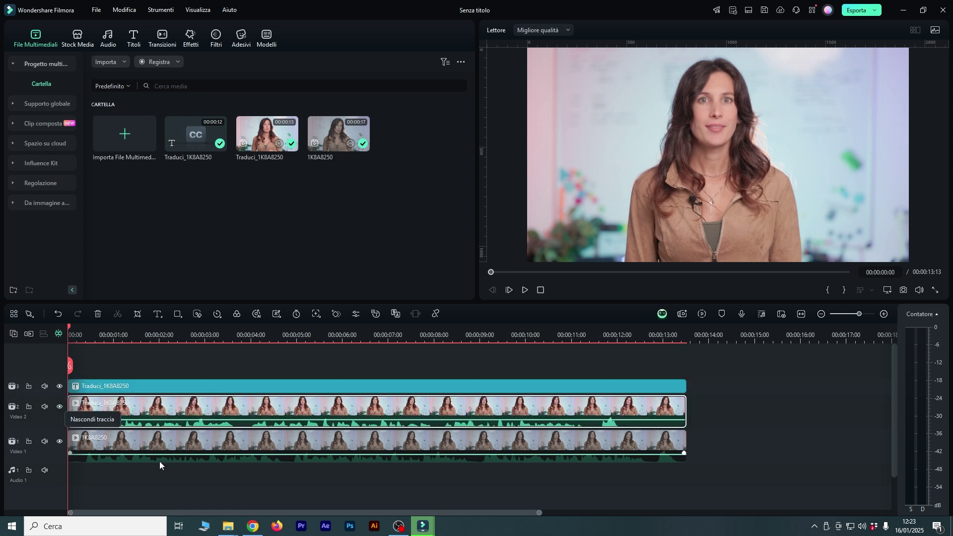
Duplicate the original 1K8A8250 clip to the empty part of Video 1 at about 17.5 seconds and unmute the copy.
drag(537, 514, 657, 522)
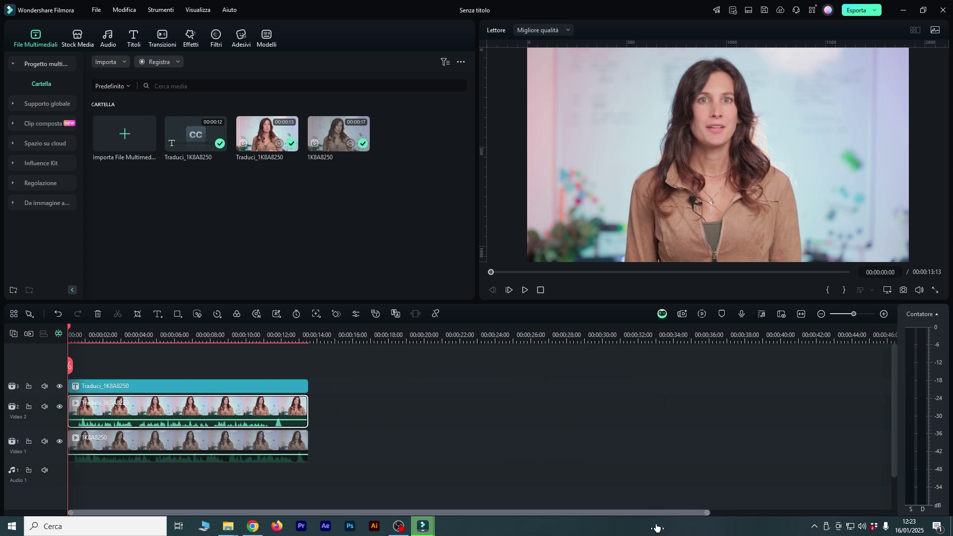
drag(216, 442, 526, 445)
right_click(465, 446)
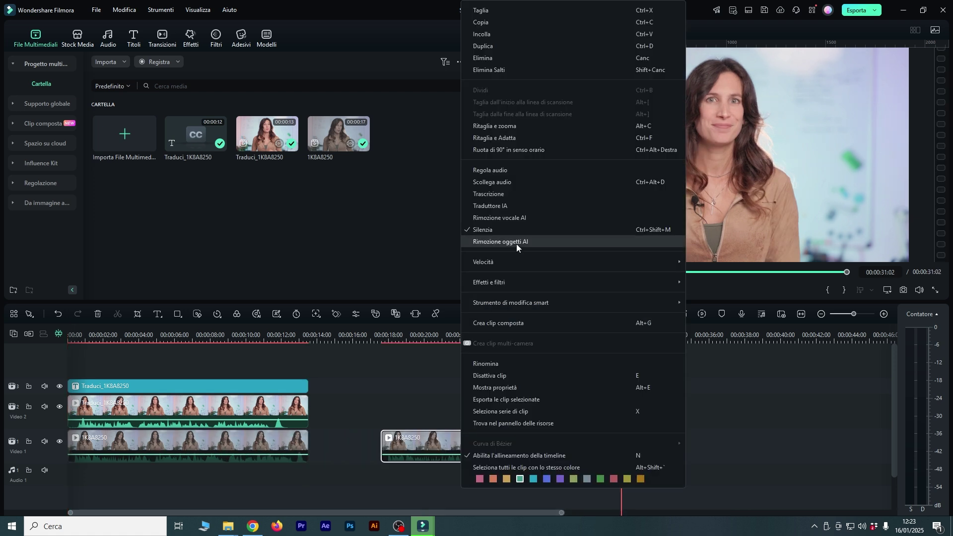
click(424, 447)
right_click(442, 458)
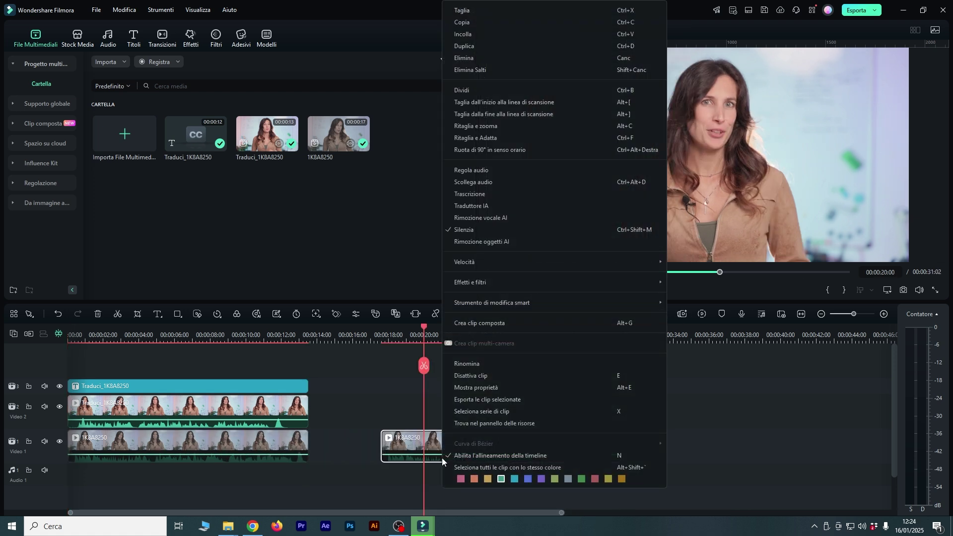
right_click(429, 461)
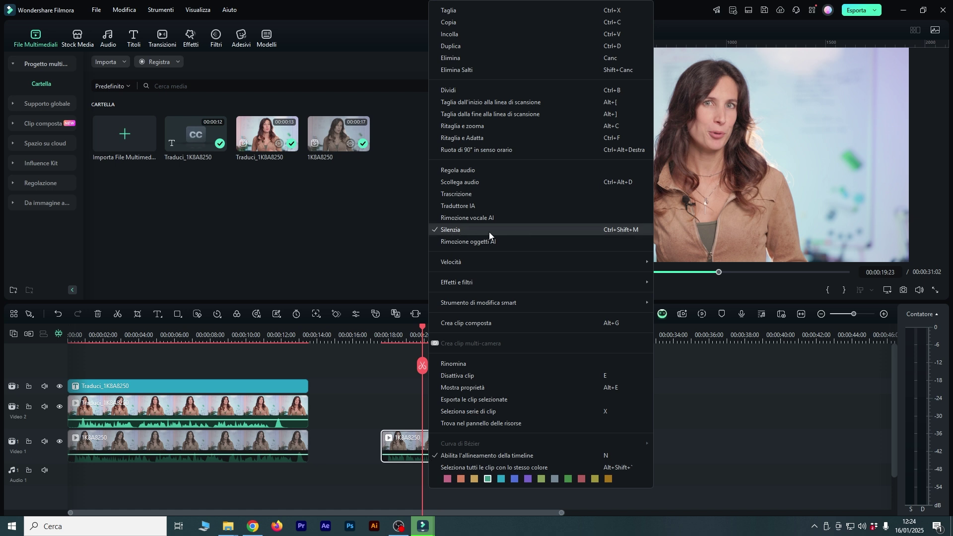
click(489, 233)
click(411, 337)
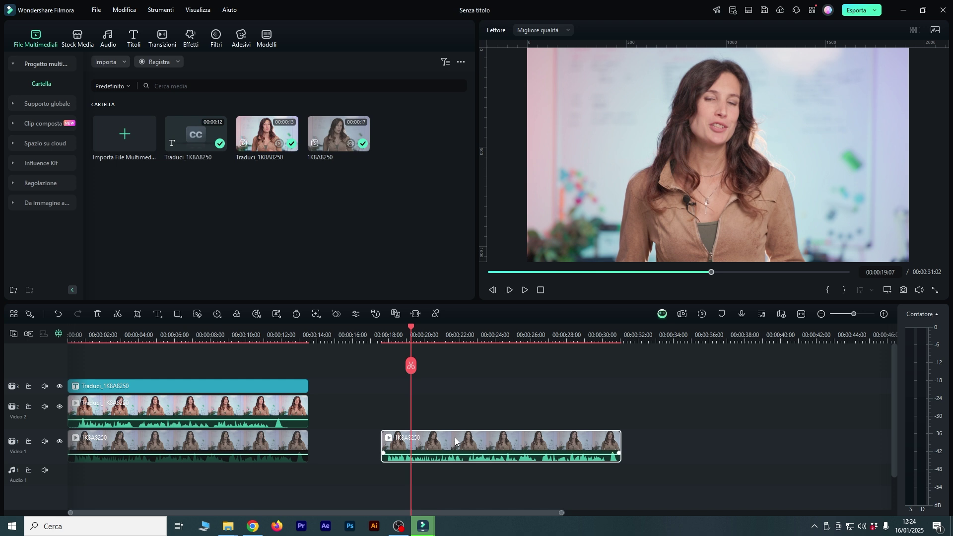
drag(450, 339, 463, 406)
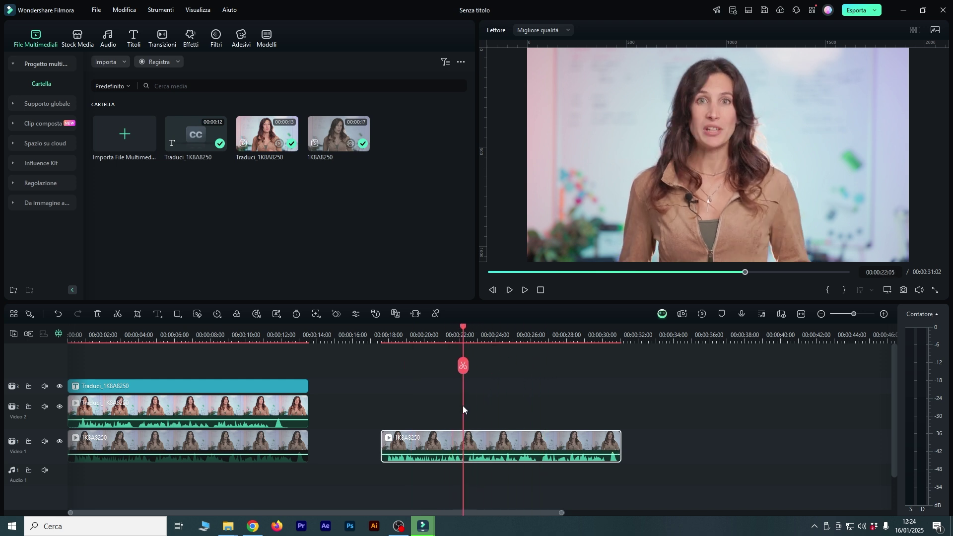
Trim the copied clip to end at about 26.5 seconds and translate its voice and subtitles from Italian to Francese (Francia) with lip sync.
drag(620, 432, 563, 430)
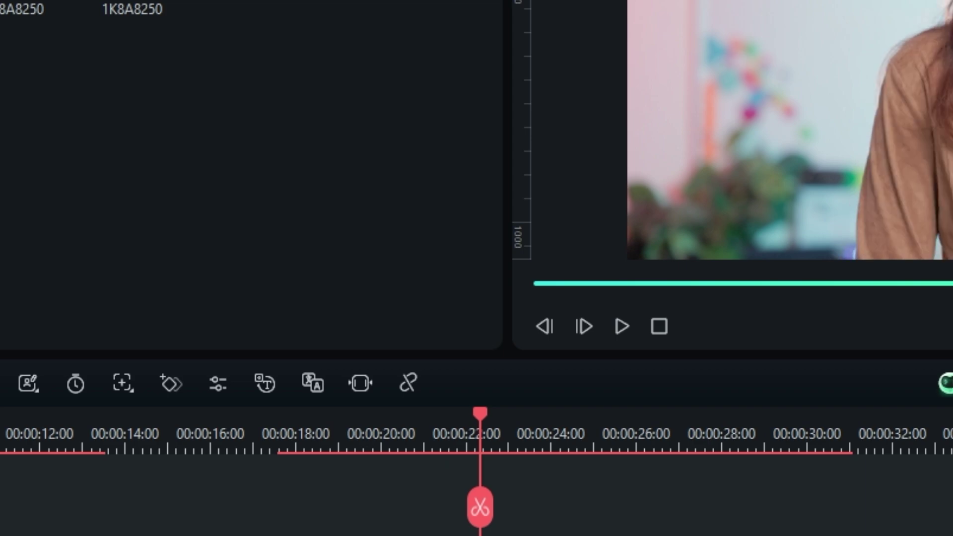
click(311, 383)
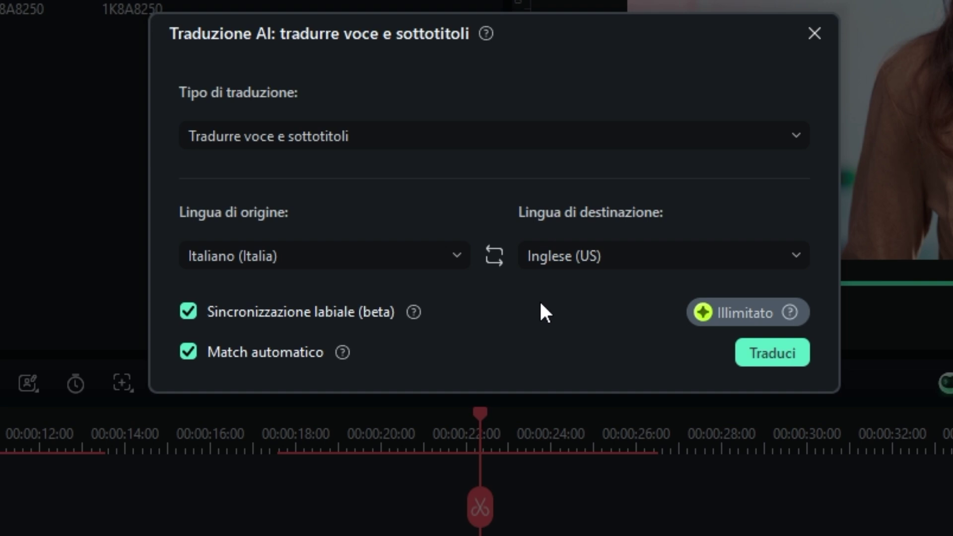
click(589, 263)
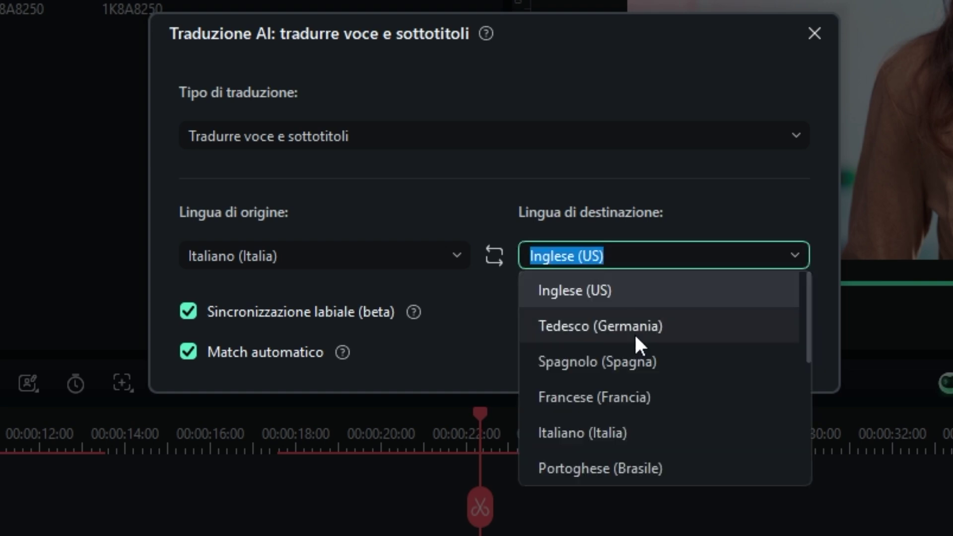
click(643, 398)
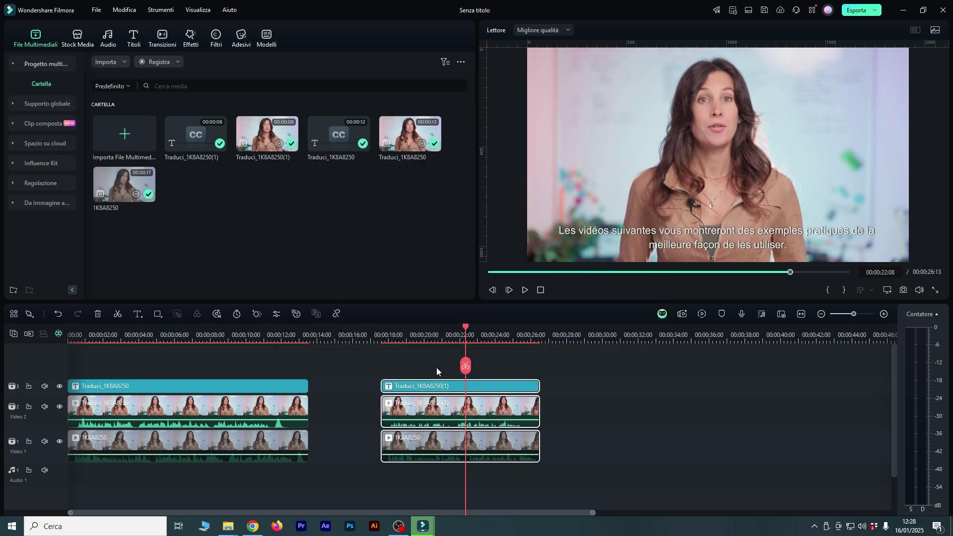
Play the French translated clip from its start to review the voice, lip sync and subtitles.
drag(393, 333, 381, 348)
key(space)
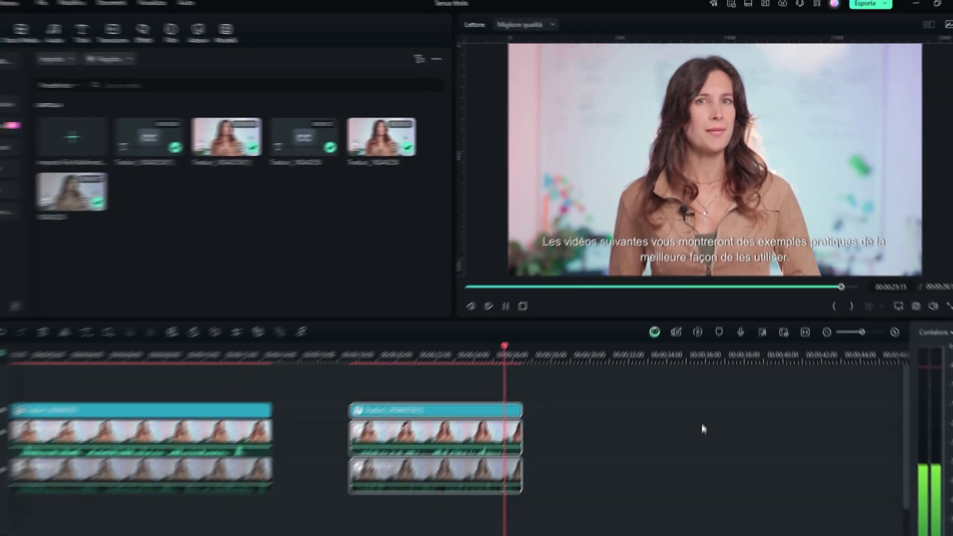
key(space)
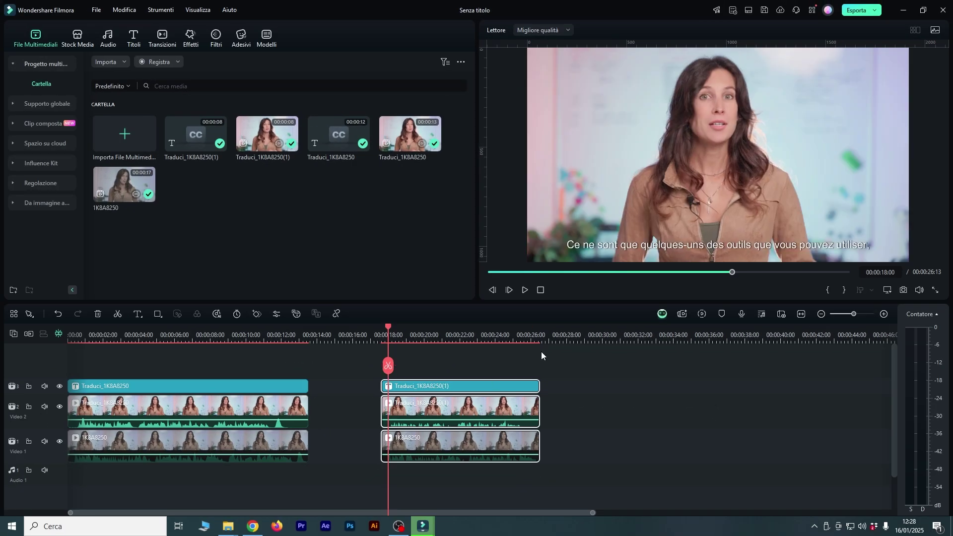
key(space)
key(space)
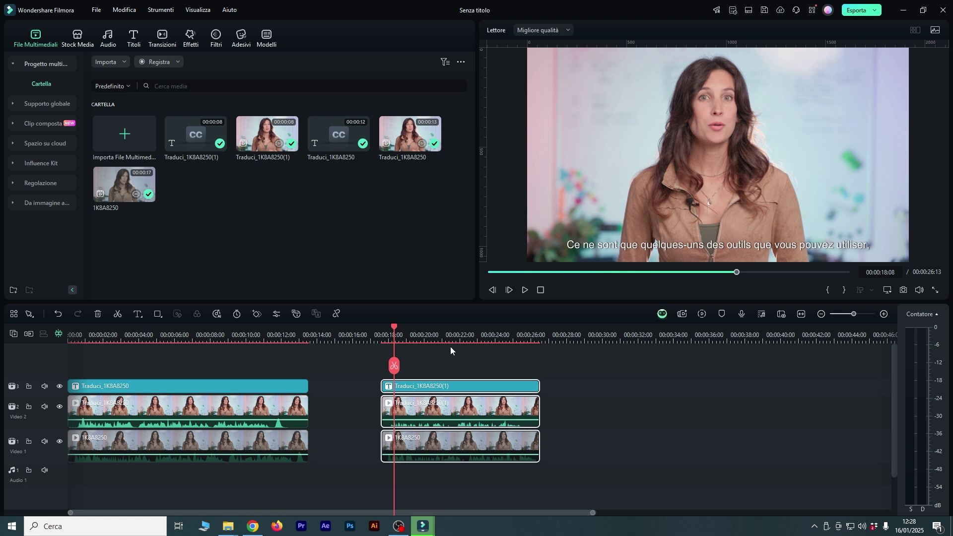
Scrub through the French and English translated clips to compare their subtitles and lip movements.
click(456, 333)
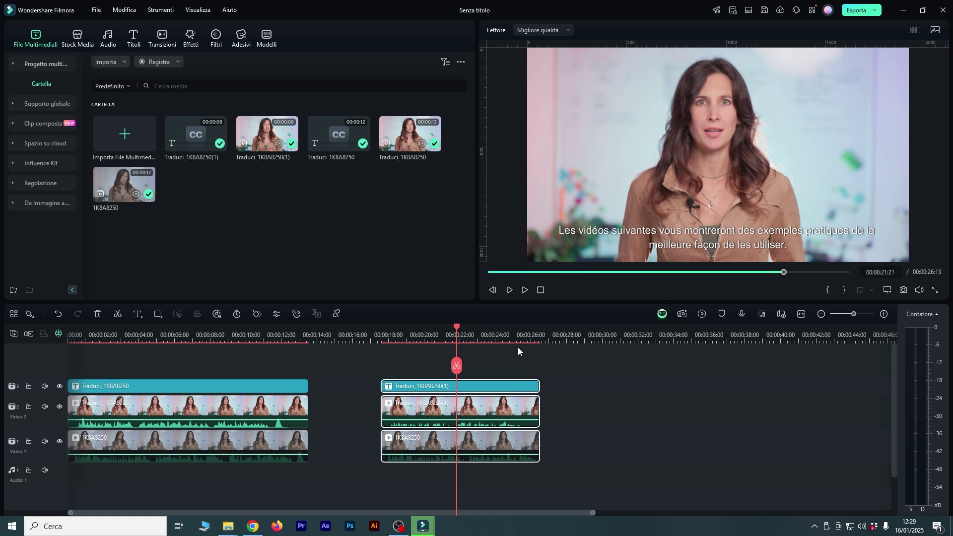
drag(396, 336, 384, 335)
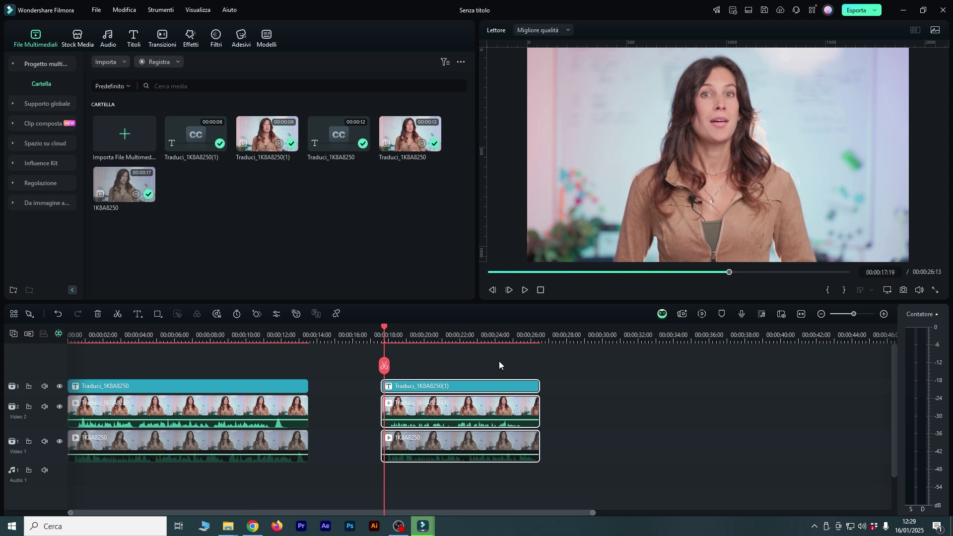
click(374, 336)
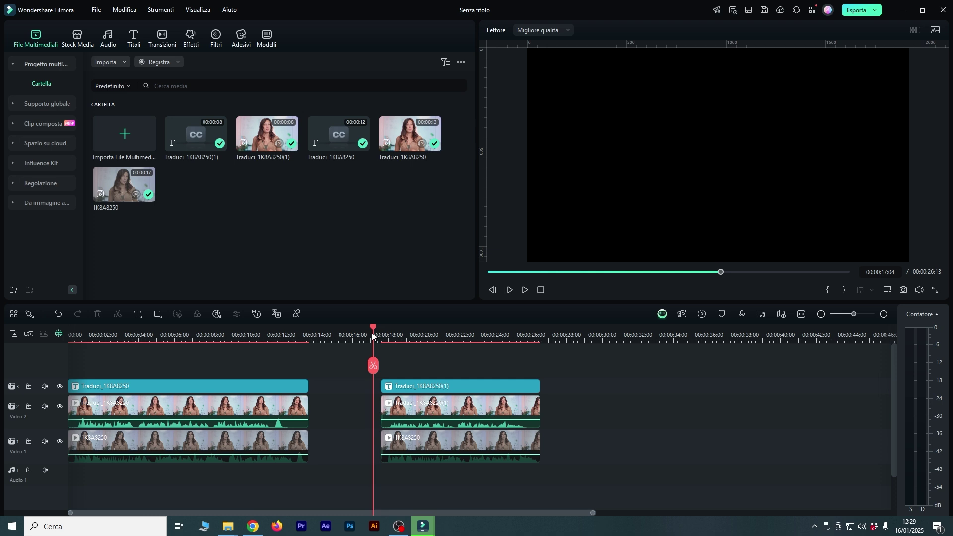
drag(373, 337, 259, 339)
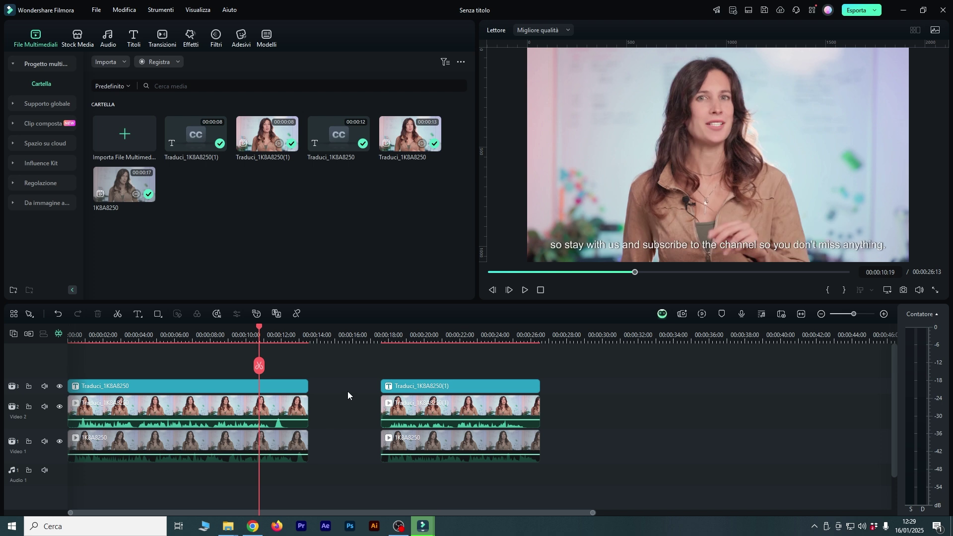
drag(409, 341, 444, 350)
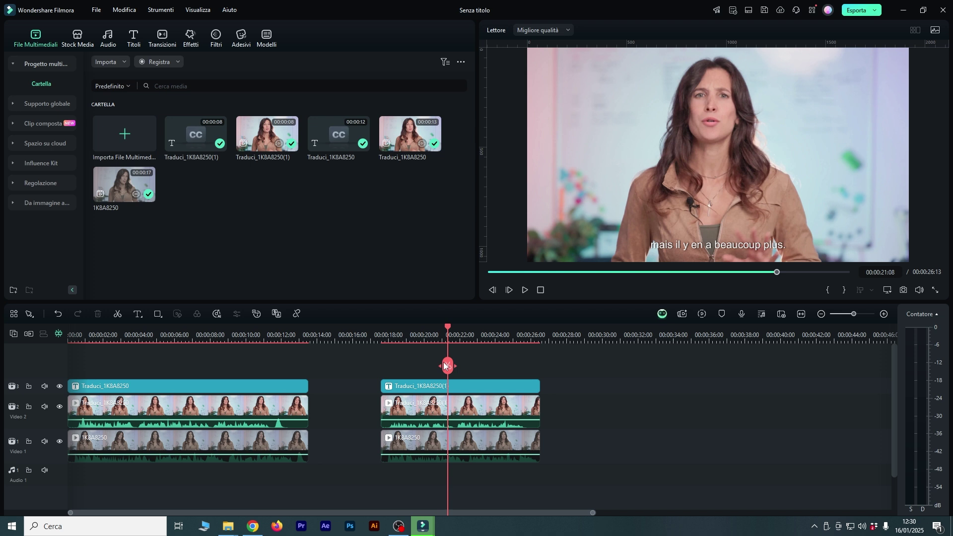
Select the French subtitle clip and examine its lines at about 21 and 22 seconds.
click(433, 339)
click(446, 338)
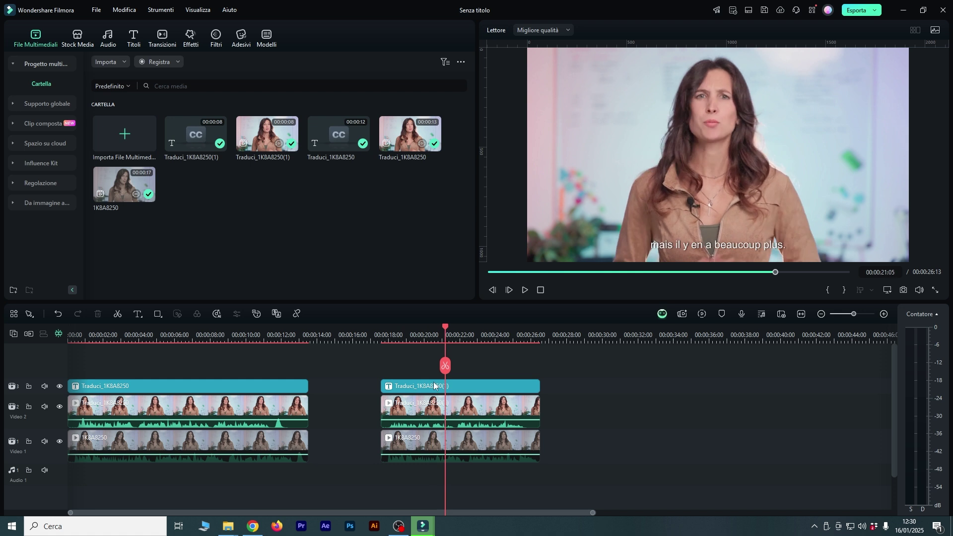
click(447, 385)
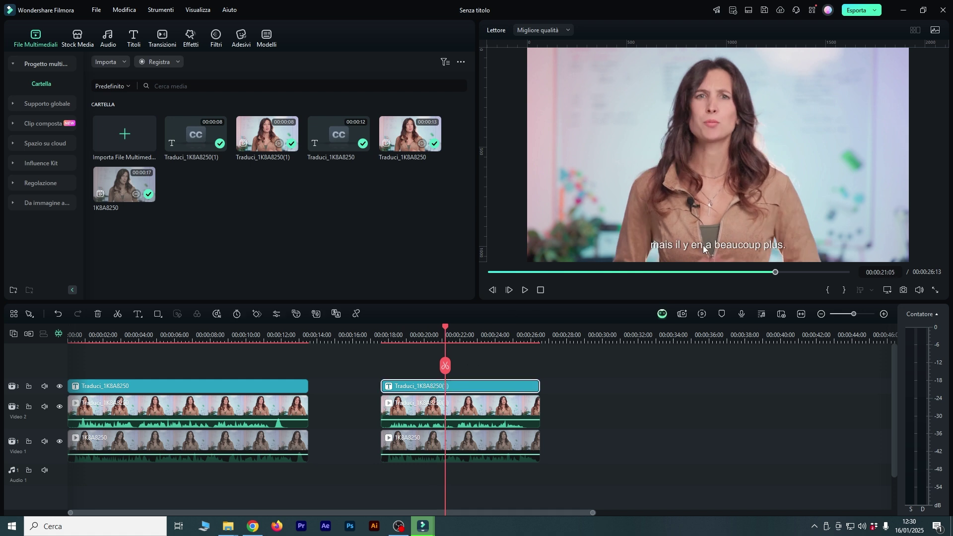
click(461, 330)
drag(461, 330, 463, 331)
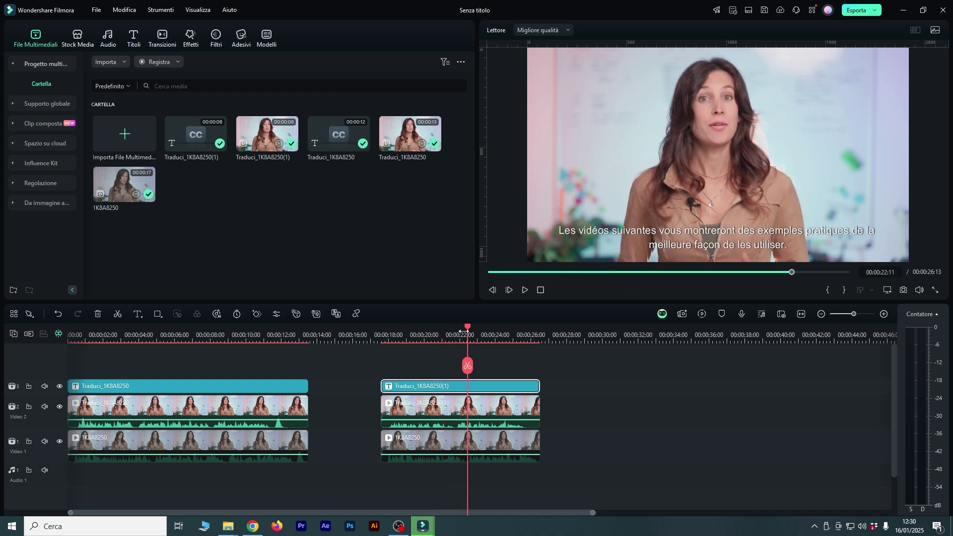